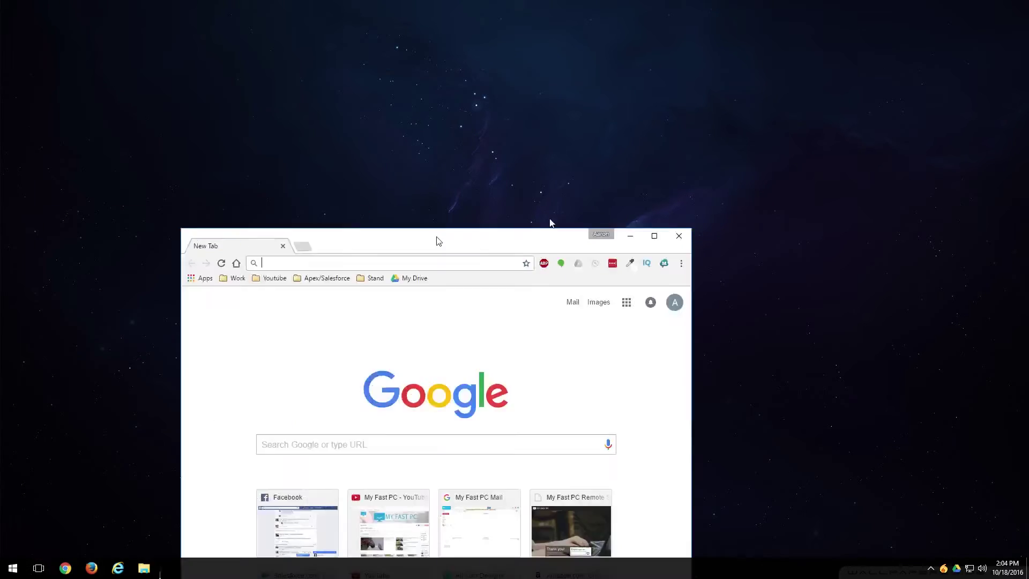
- Launch Chrome and start a New incognito window from the three-dot menu, highlighting the incognito heading
double_click(436, 239)
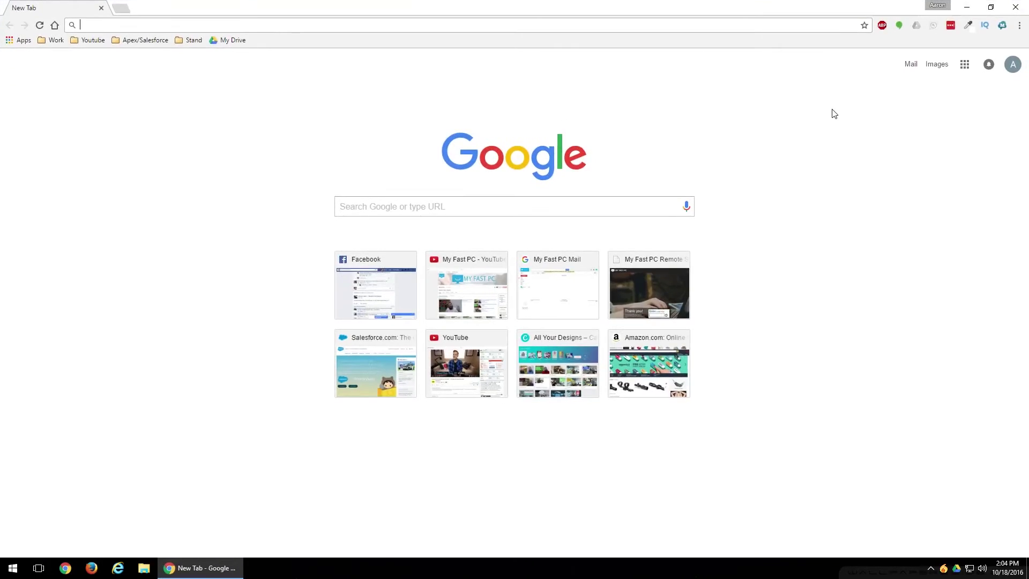
click(1019, 26)
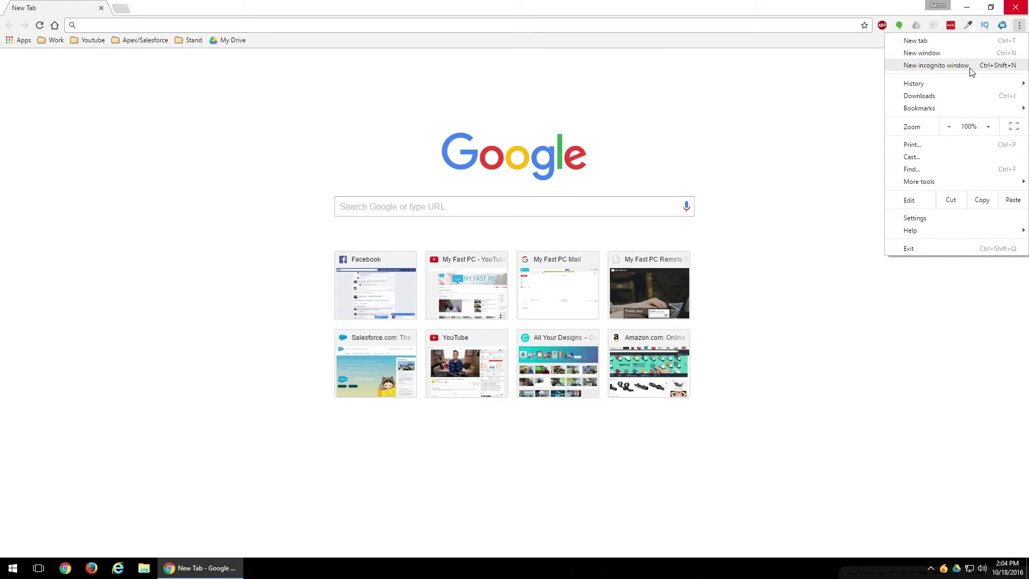
click(923, 67)
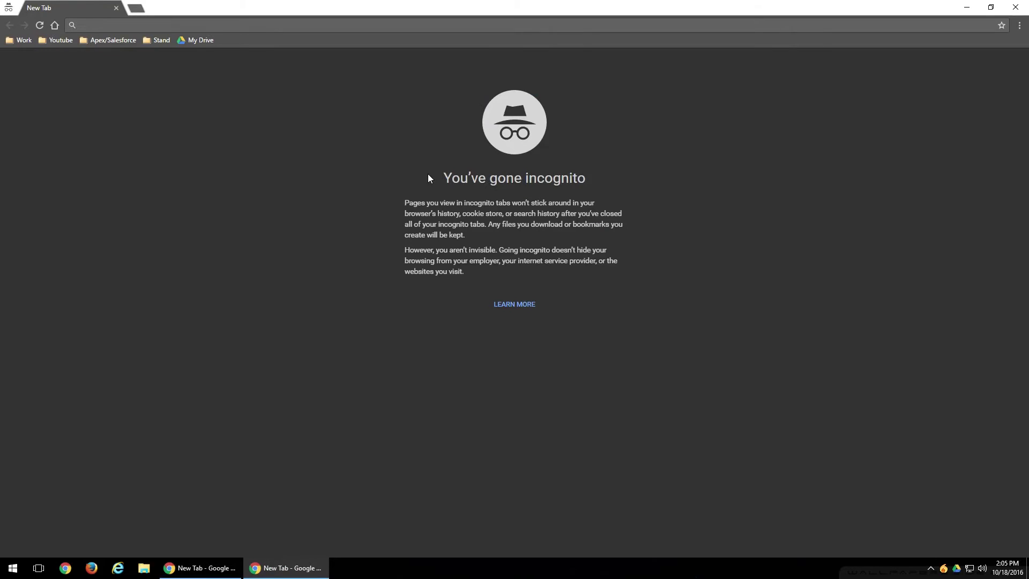
drag(428, 177, 598, 174)
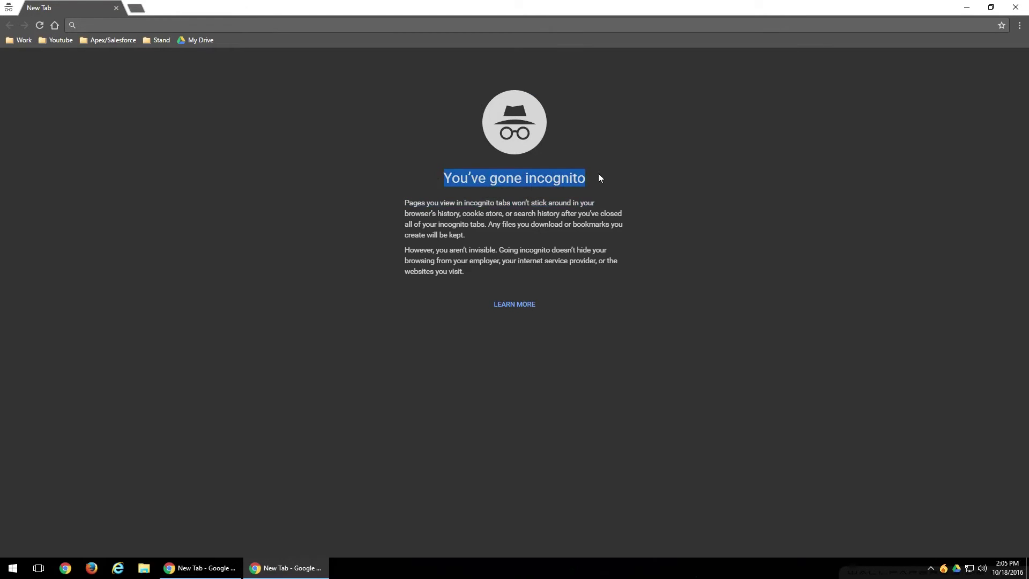
- Return to the regular window, glance at the menu, then use Ctrl+Shift+N for a second incognito window
click(229, 573)
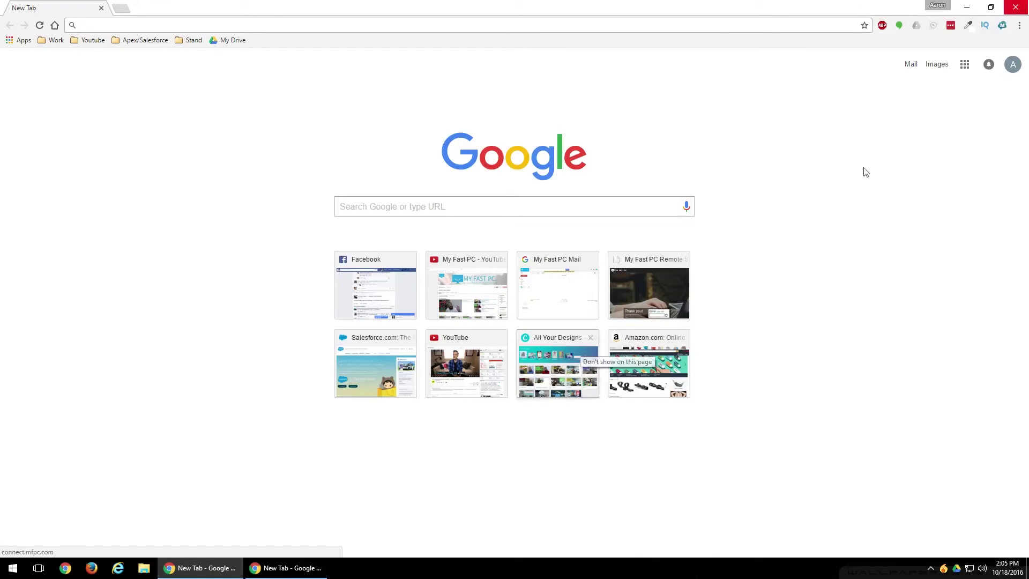
click(1018, 26)
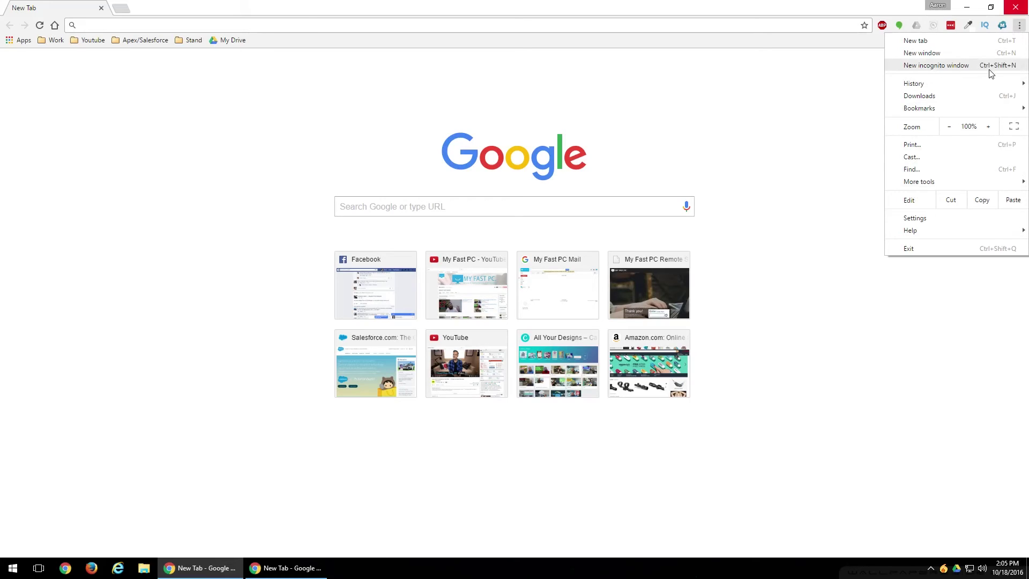
click(644, 82)
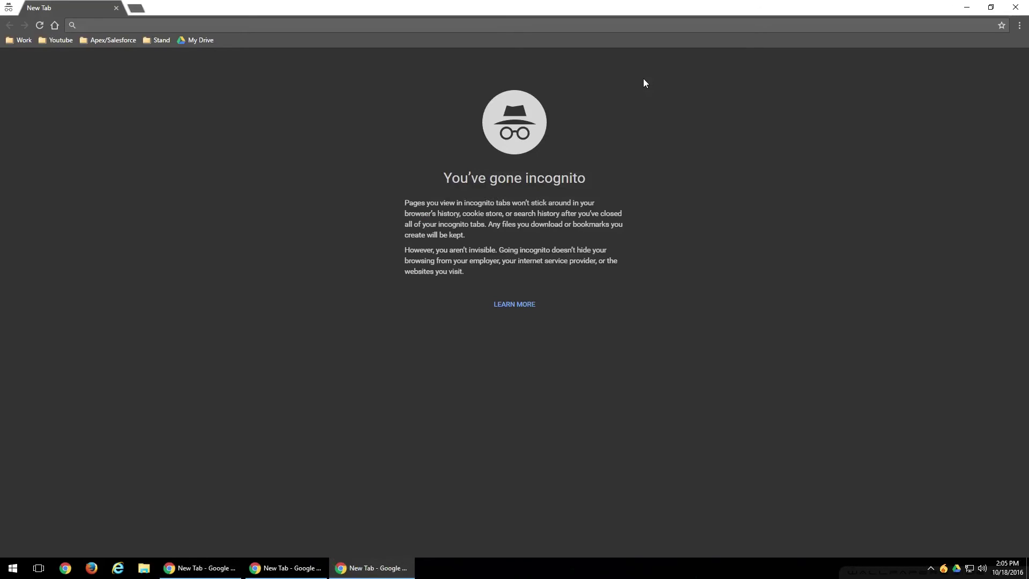